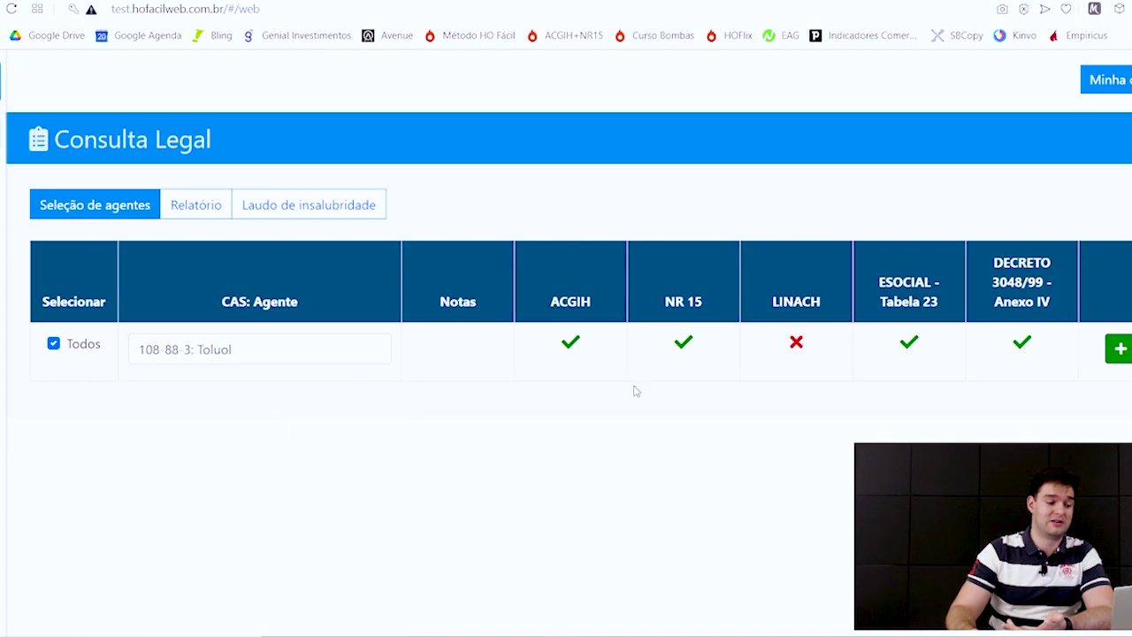
Add the agents 108-88-3: Toluol and 95-47-6: o-xilol to the agent selection list
{"action": "left_click", "coordinate": [1112, 348]}
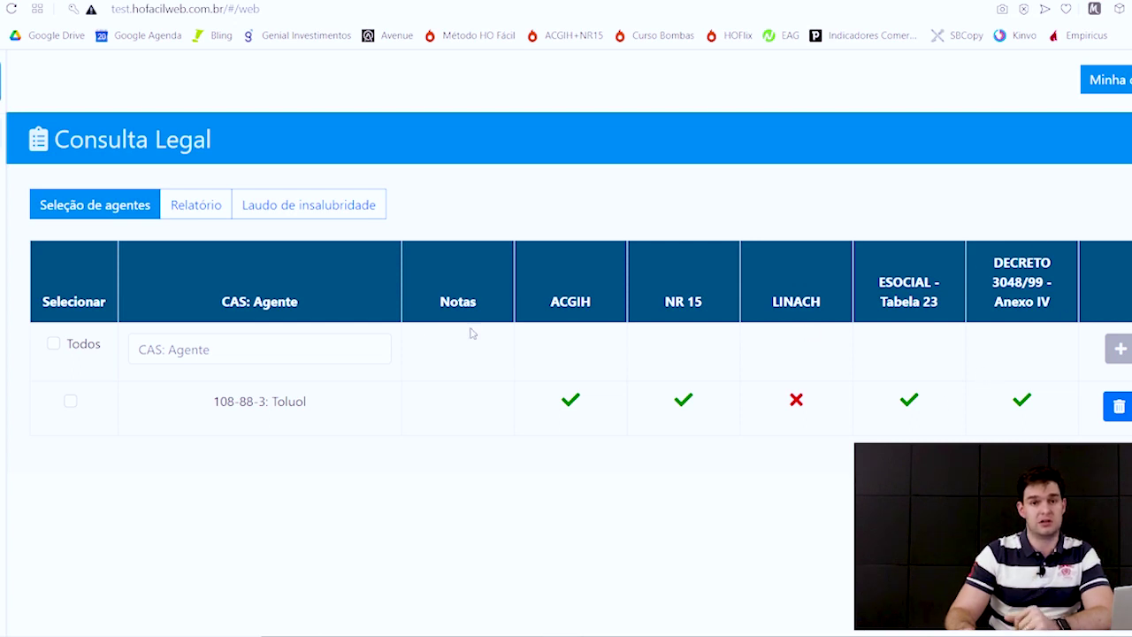
{"action": "left_click", "coordinate": [298, 338]}
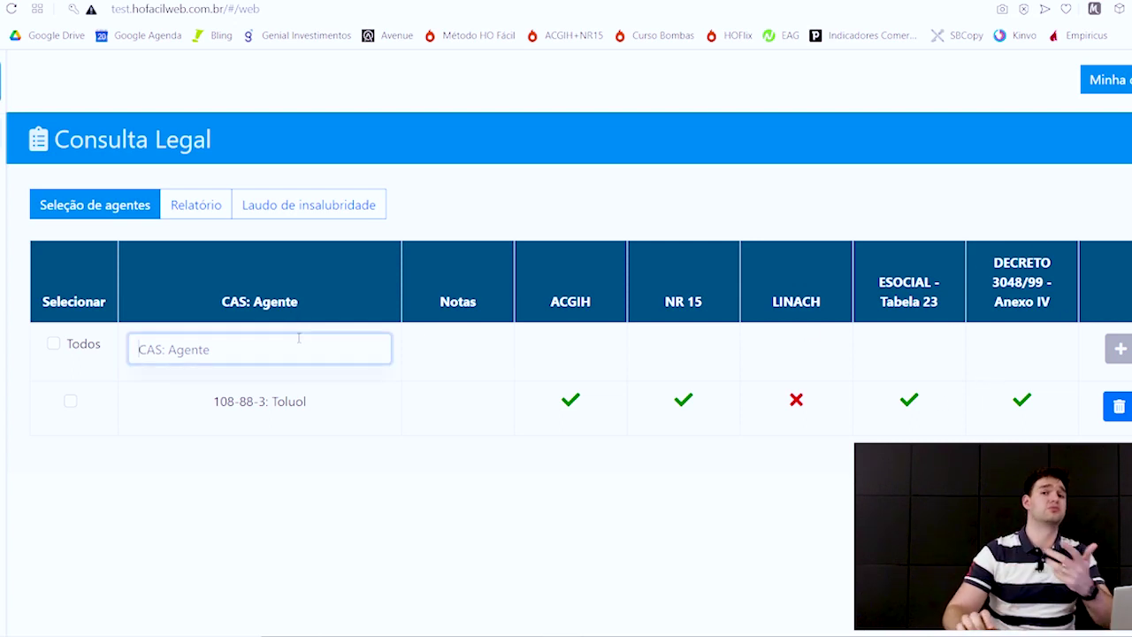
{"action": "type", "text": "xilo"}
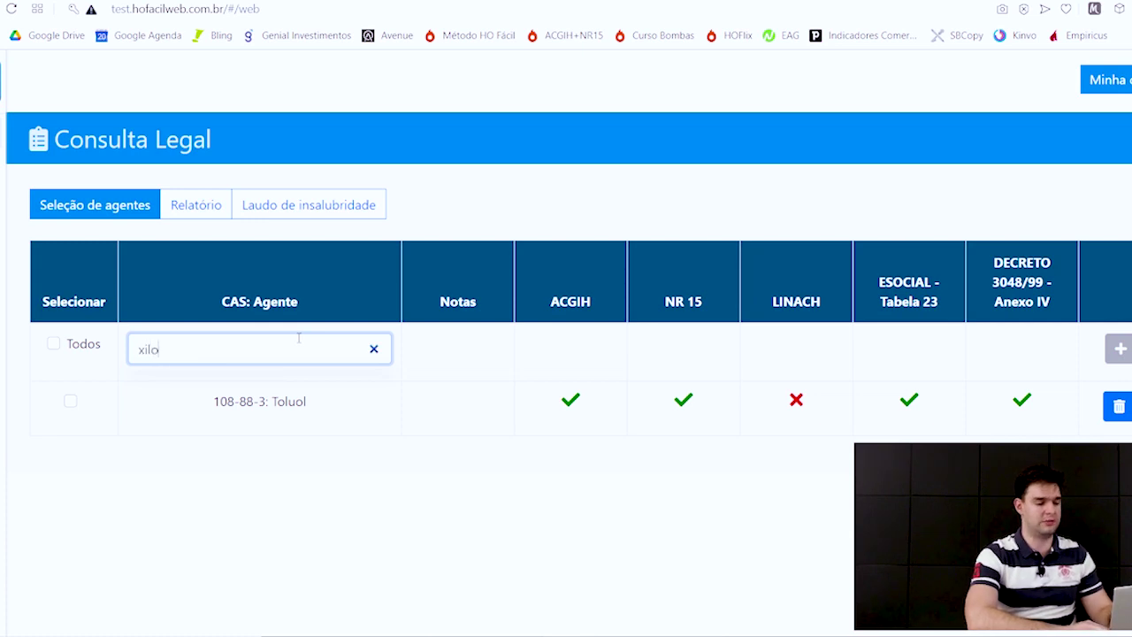
{"action": "type", "text": "l"}
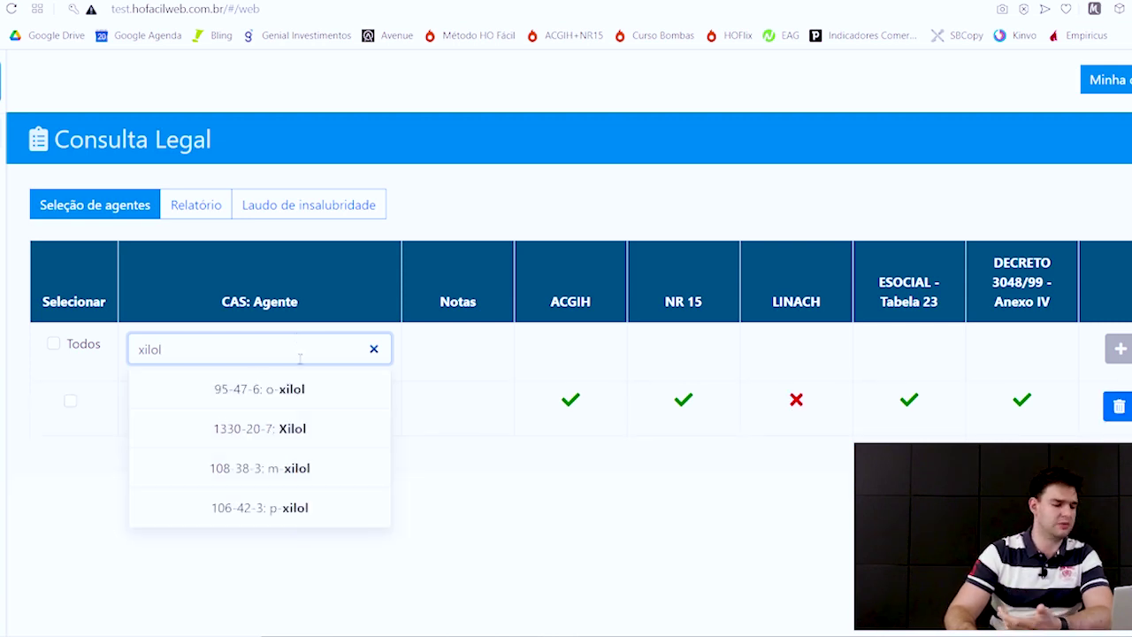
{"action": "left_click", "coordinate": [297, 387]}
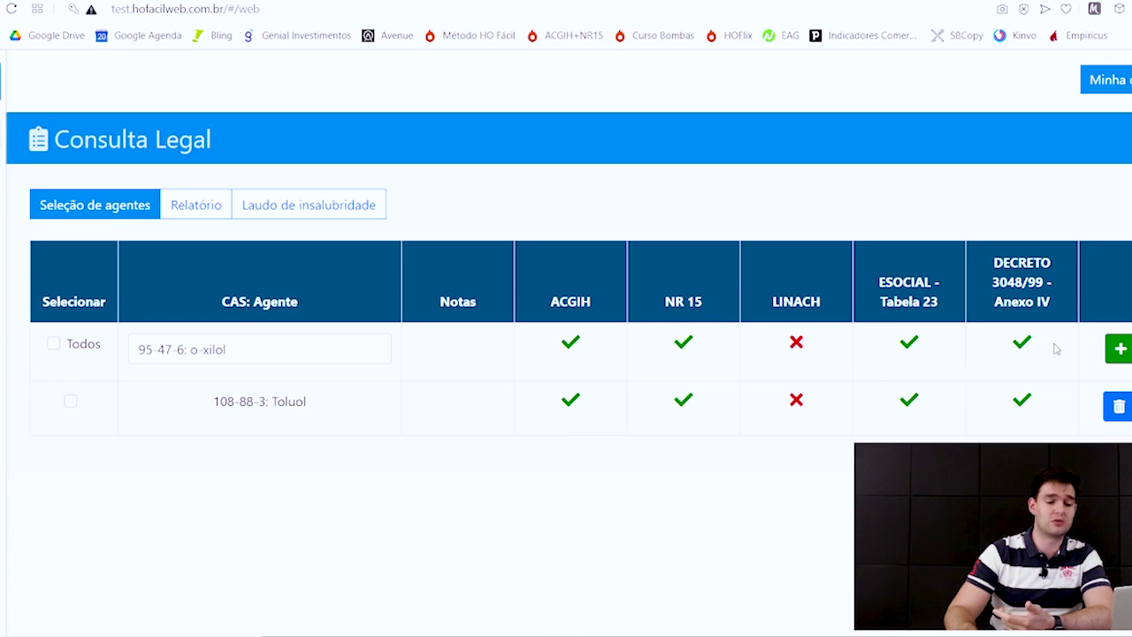
{"action": "left_click", "coordinate": [1120, 348]}
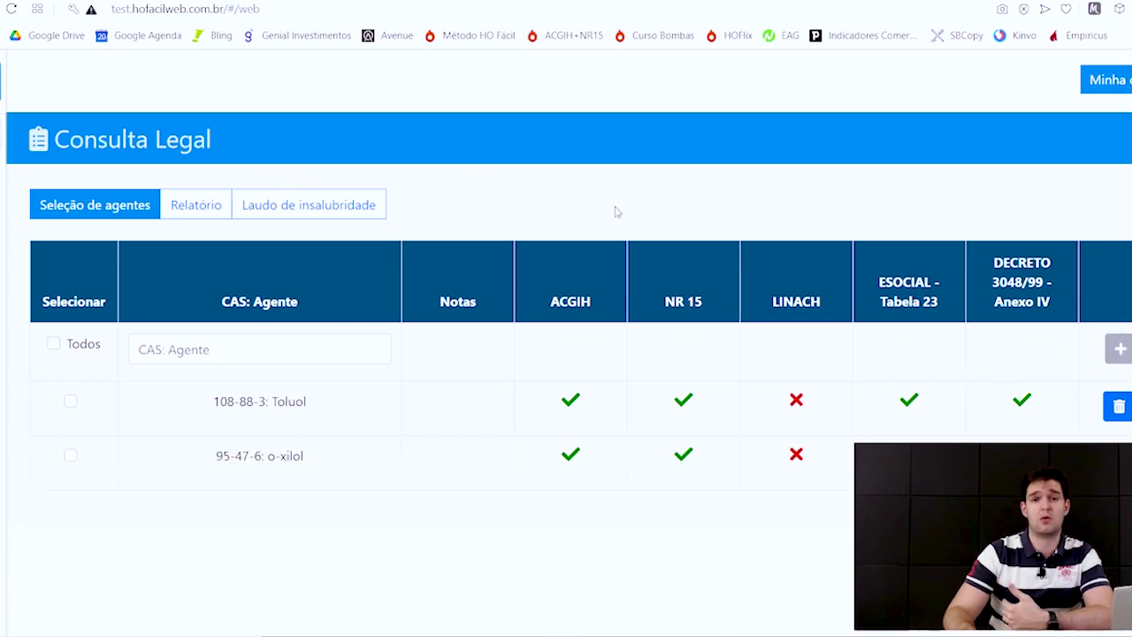
Search the agents by CAS number 108-88-3 to view its listed synonyms, and clear the search
{"action": "left_click", "coordinate": [302, 341]}
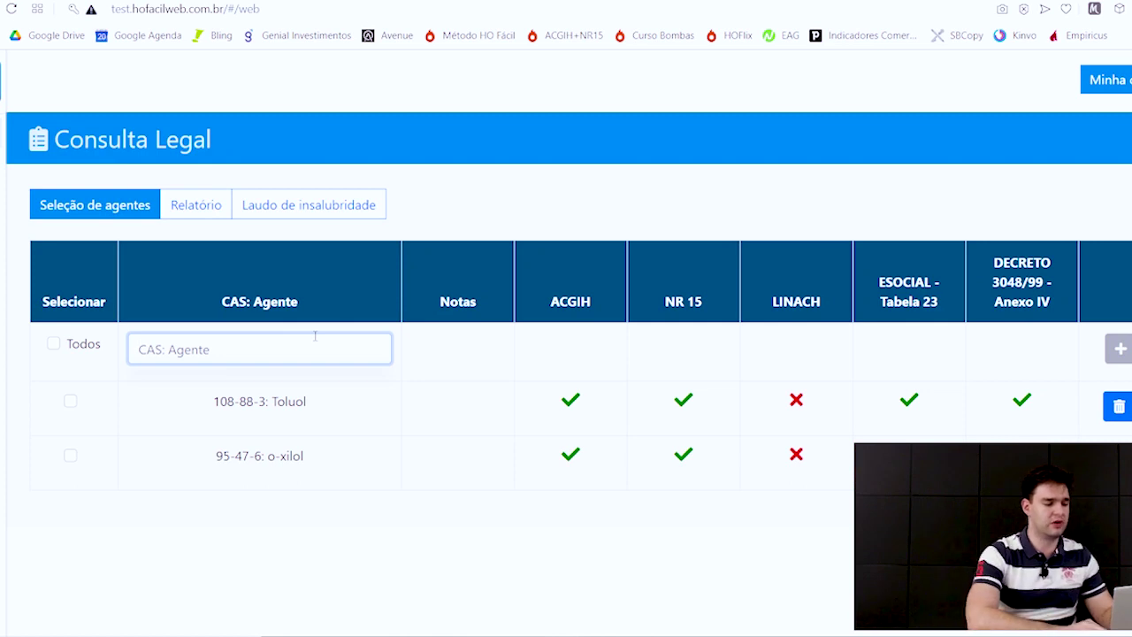
{"action": "type", "text": "108"}
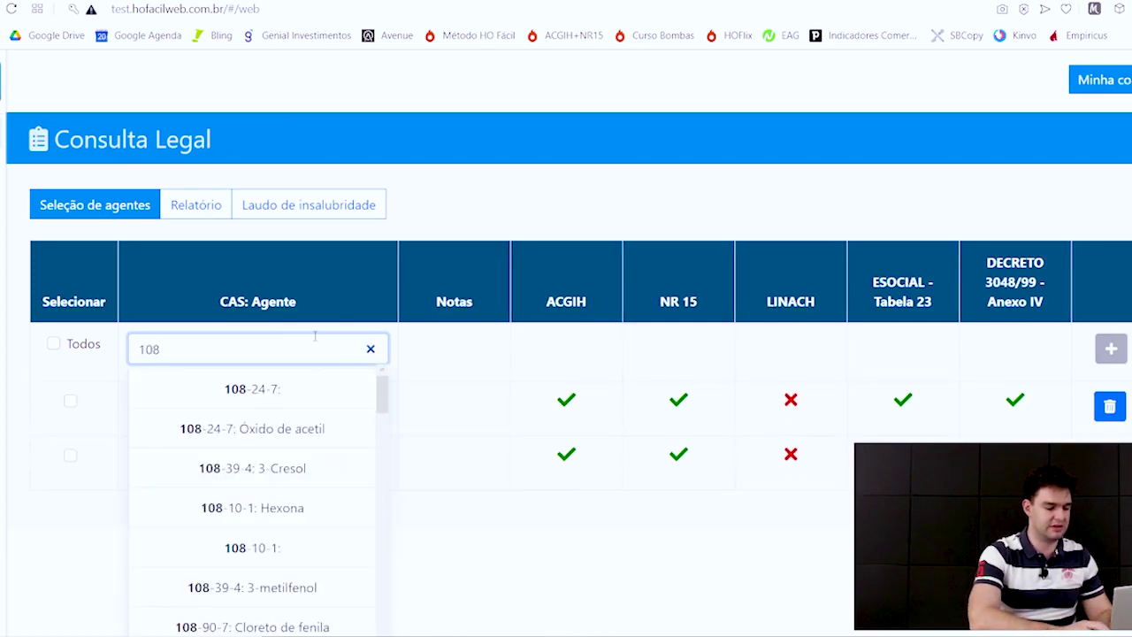
{"action": "type", "text": "-38"}
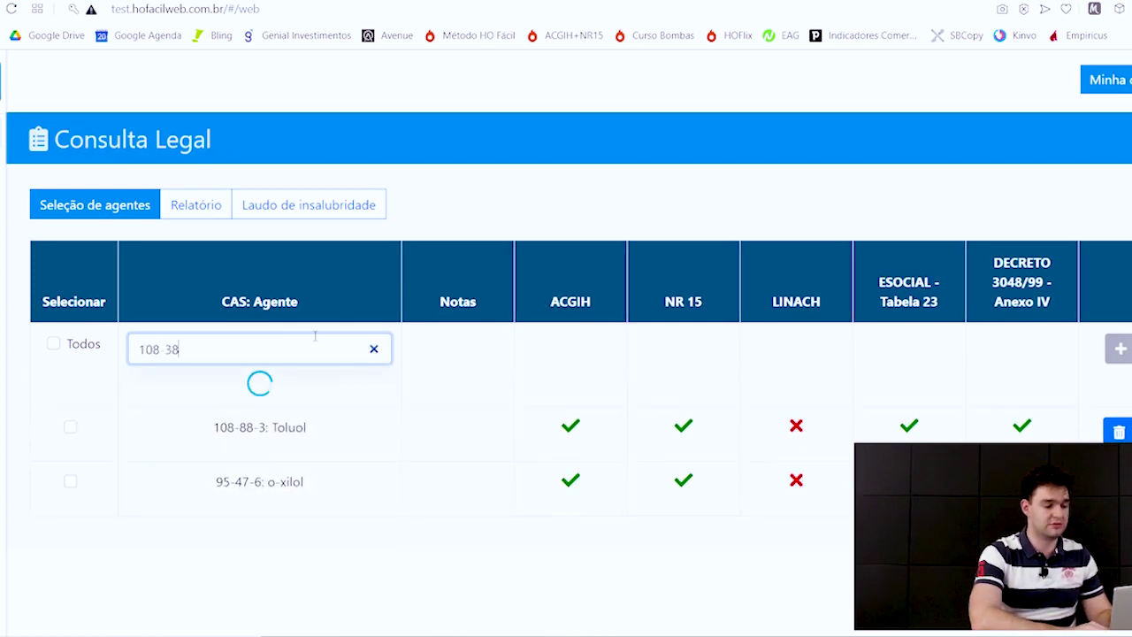
{"action": "key", "text": "BackSpace"}
{"action": "key", "text": "BackSpace"}
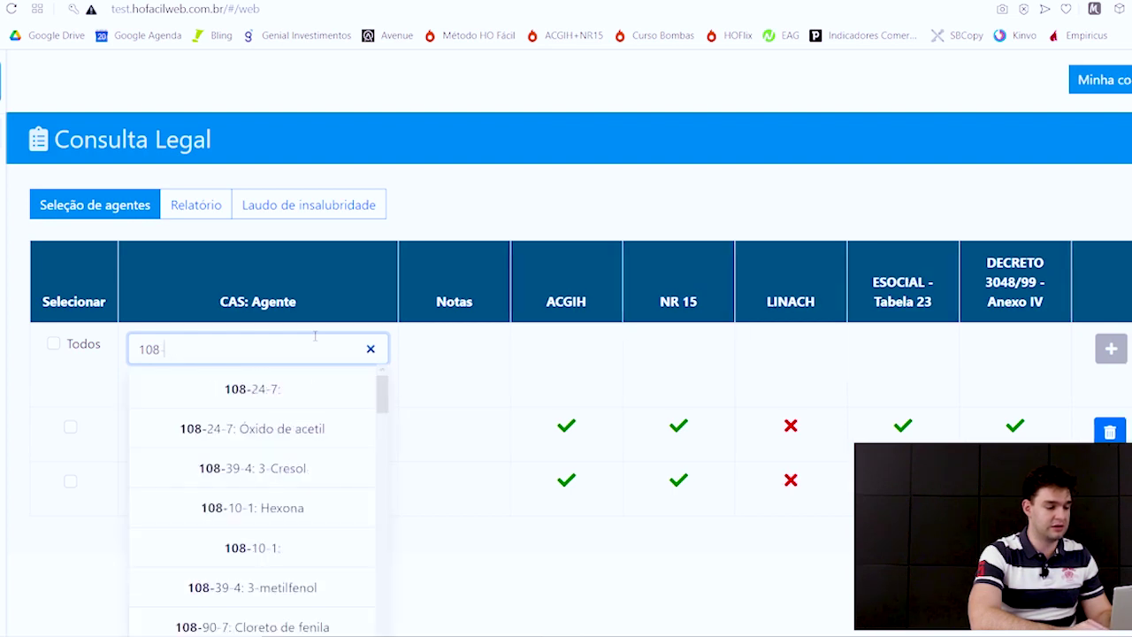
{"action": "type", "text": "88"}
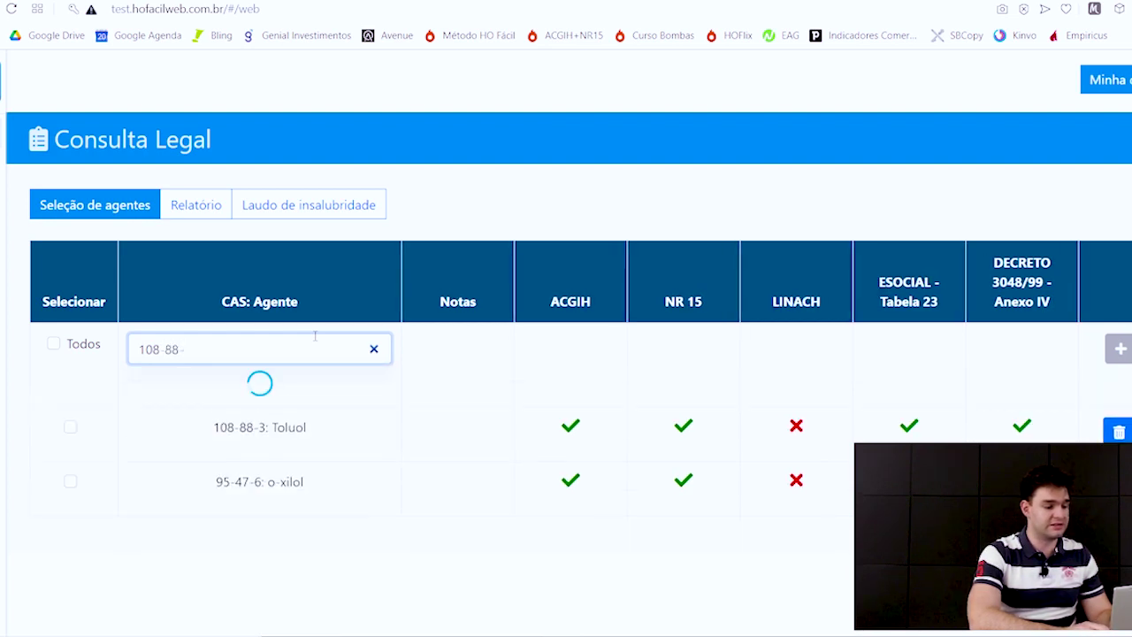
{"action": "type", "text": "-3"}
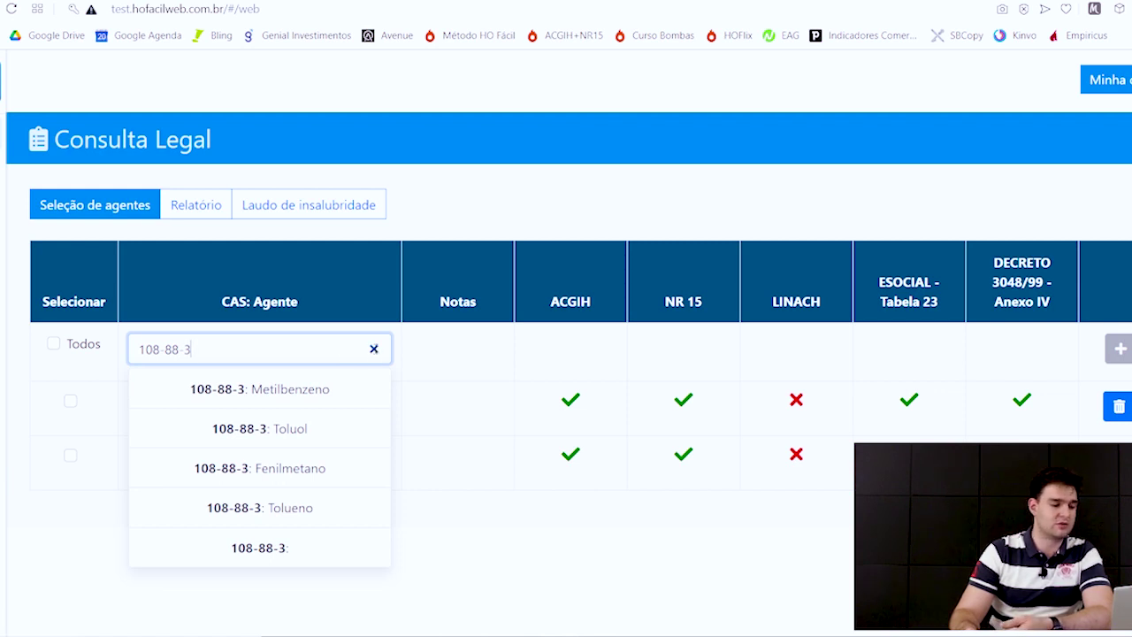
{"action": "left_click", "coordinate": [374, 350]}
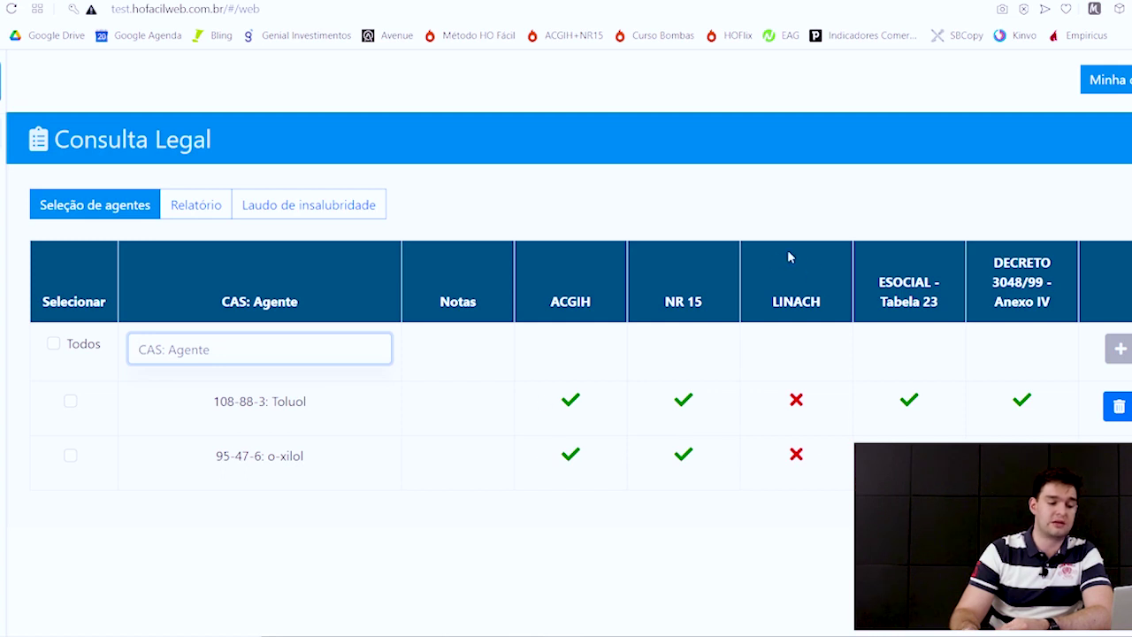
Search for "trimetilbenzeno" and add the agent 25551-13-7: Trimetilbenzeno, mistura de isômeros to the list
{"action": "left_click", "coordinate": [333, 349]}
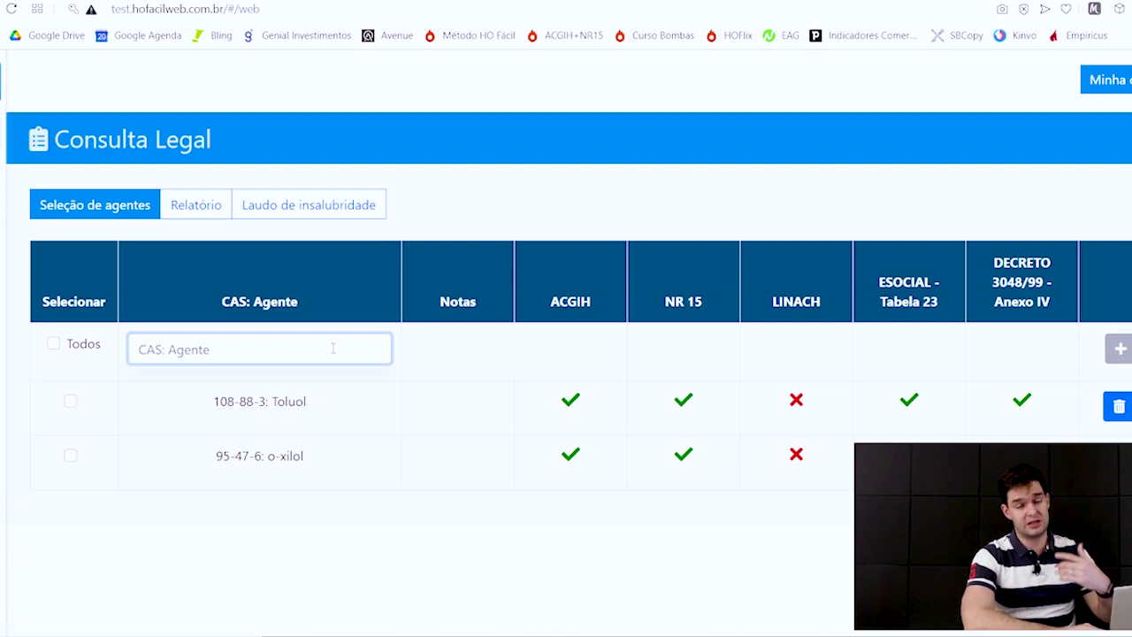
{"action": "type", "text": "tri"}
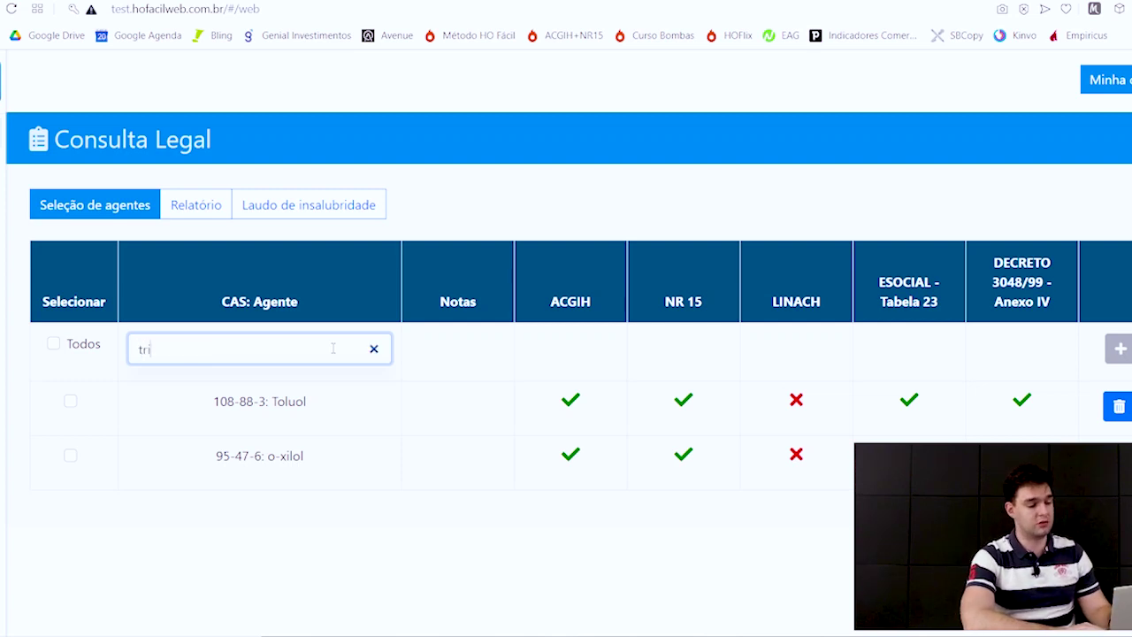
{"action": "type", "text": "metilb"}
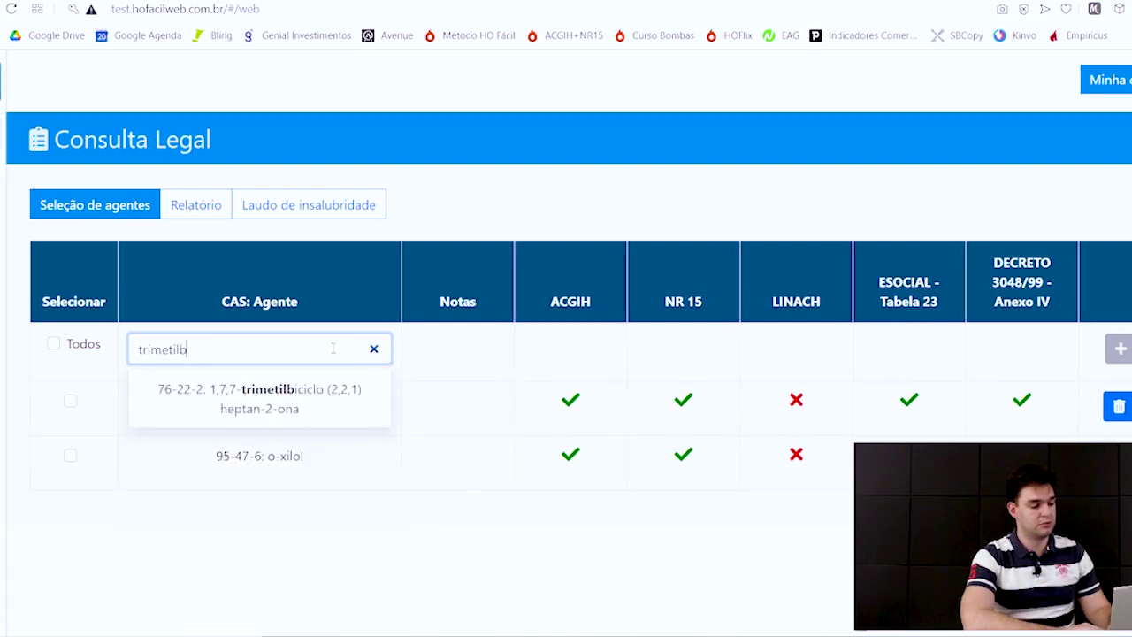
{"action": "type", "text": "enzeno"}
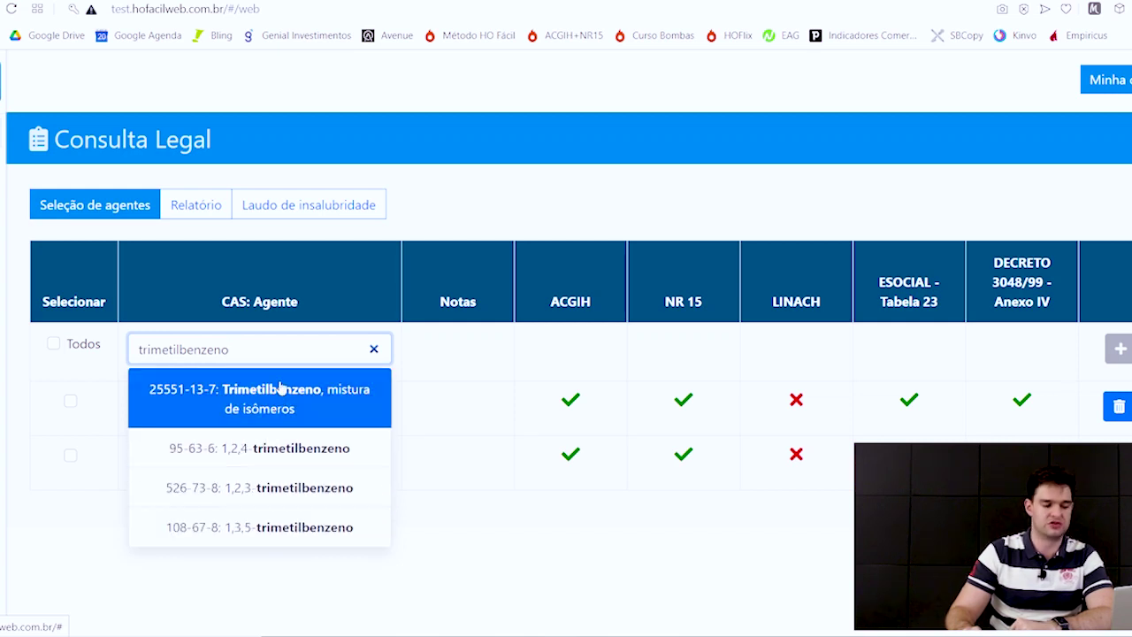
{"action": "left_click", "coordinate": [280, 389]}
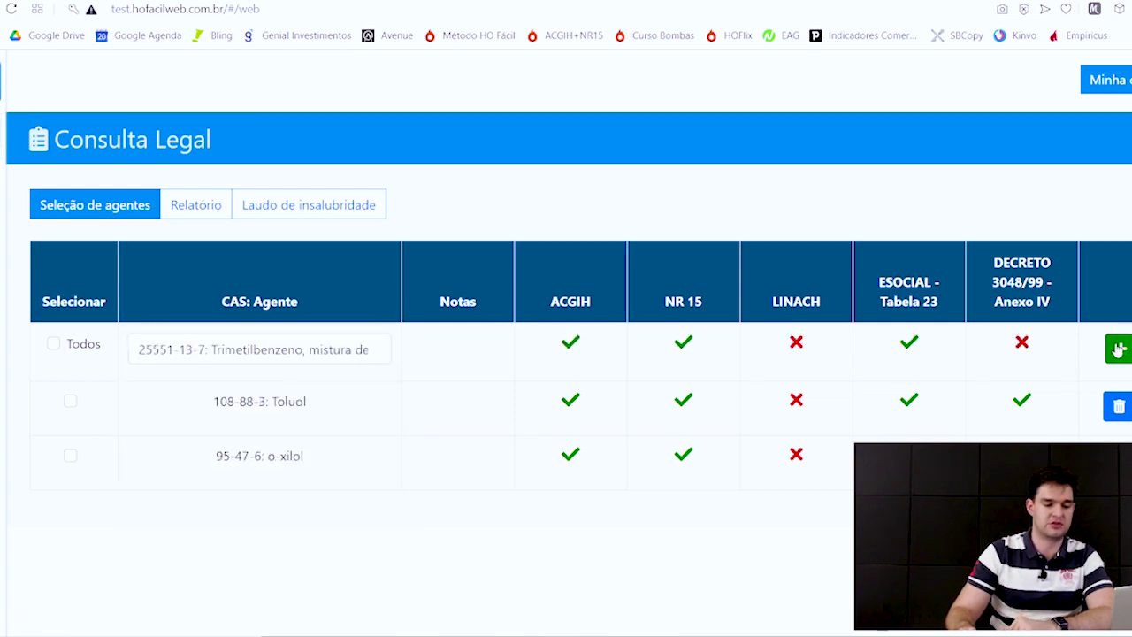
{"action": "left_click", "coordinate": [1116, 347]}
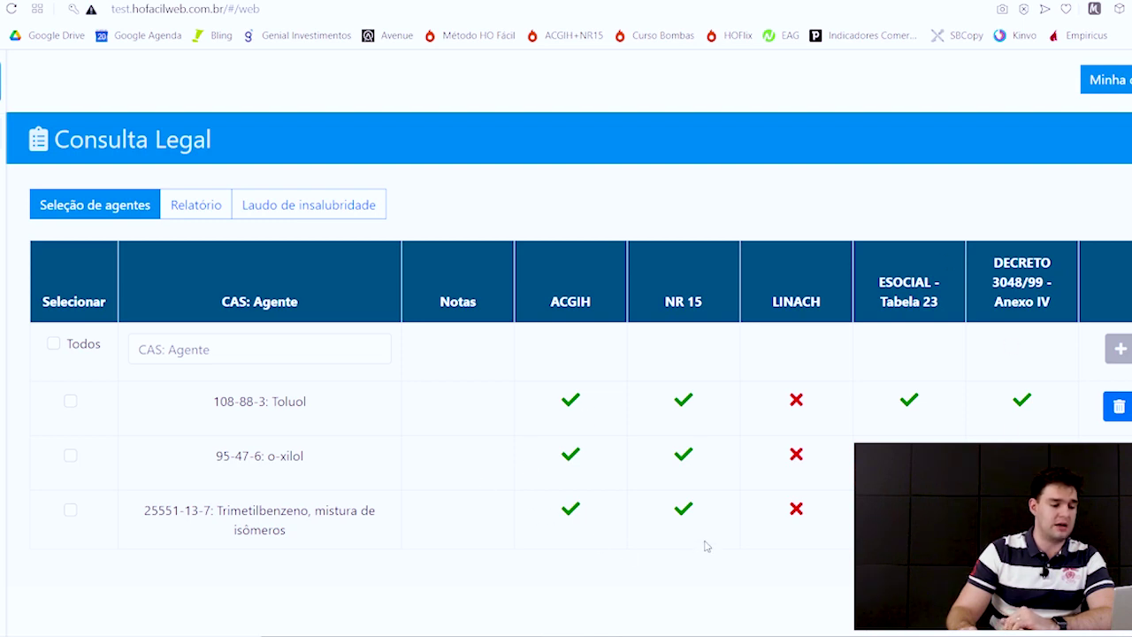
Examine the NR 15 legal basis and the mg/m³ and ppm limits for Toluol in the agents' report
{"action": "left_click", "coordinate": [210, 204]}
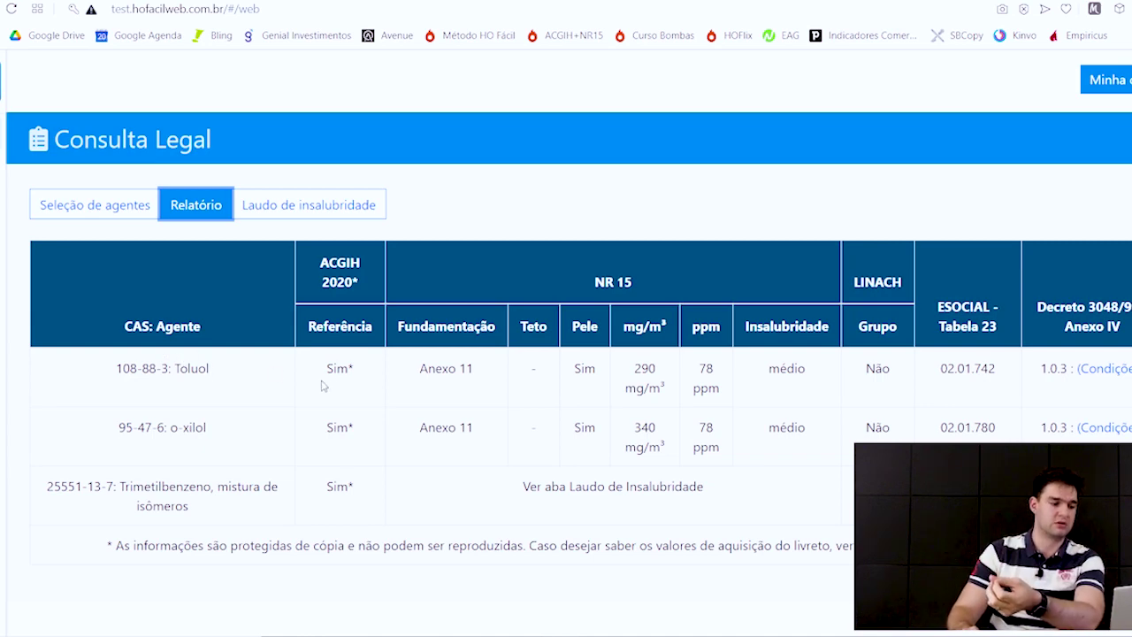
{"action": "left_click_drag", "start_coordinate": [422, 368], "coordinate": [480, 372]}
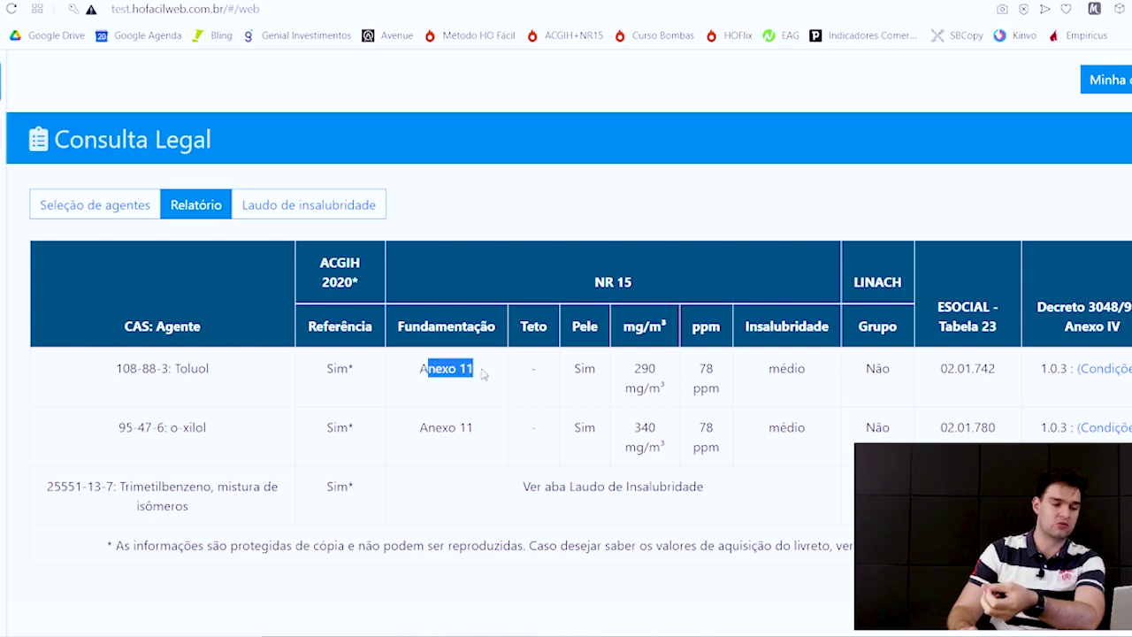
{"action": "left_click", "coordinate": [619, 372]}
{"action": "left_click_drag", "start_coordinate": [619, 372], "coordinate": [725, 398]}
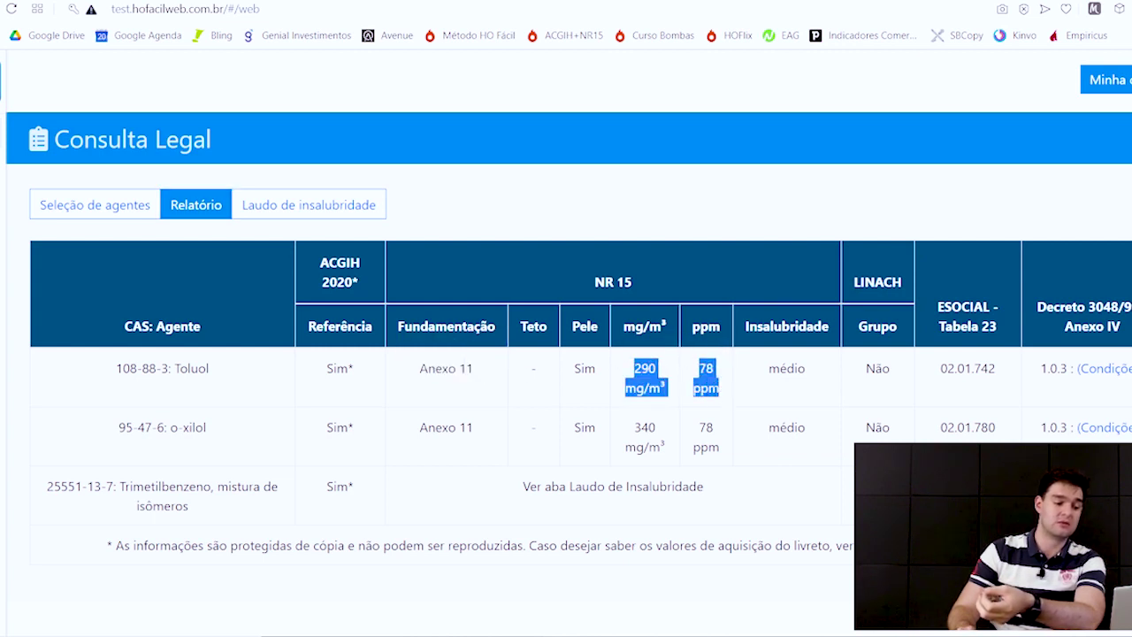
{"action": "left_click", "coordinate": [719, 402]}
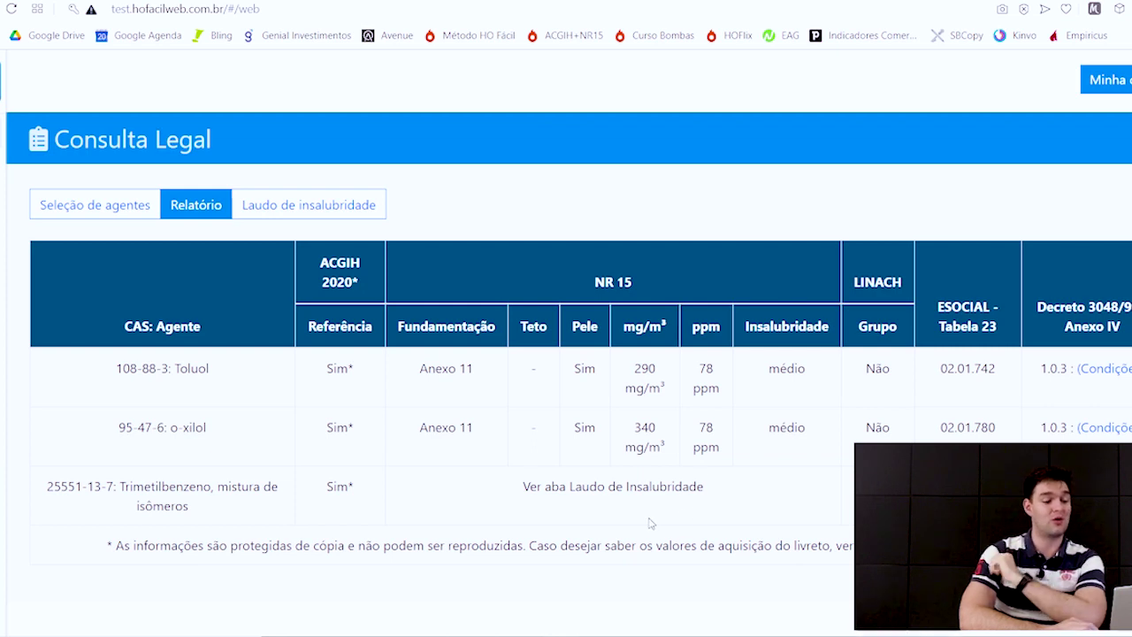
In the insalubrity report, assign Trimetilbenzeno the activity "Pintura a pincel com esmaltes, tintas e vernizes em solvente contendo hidrocarbonetos aromáticos" and review its entry
{"action": "left_click", "coordinate": [330, 206]}
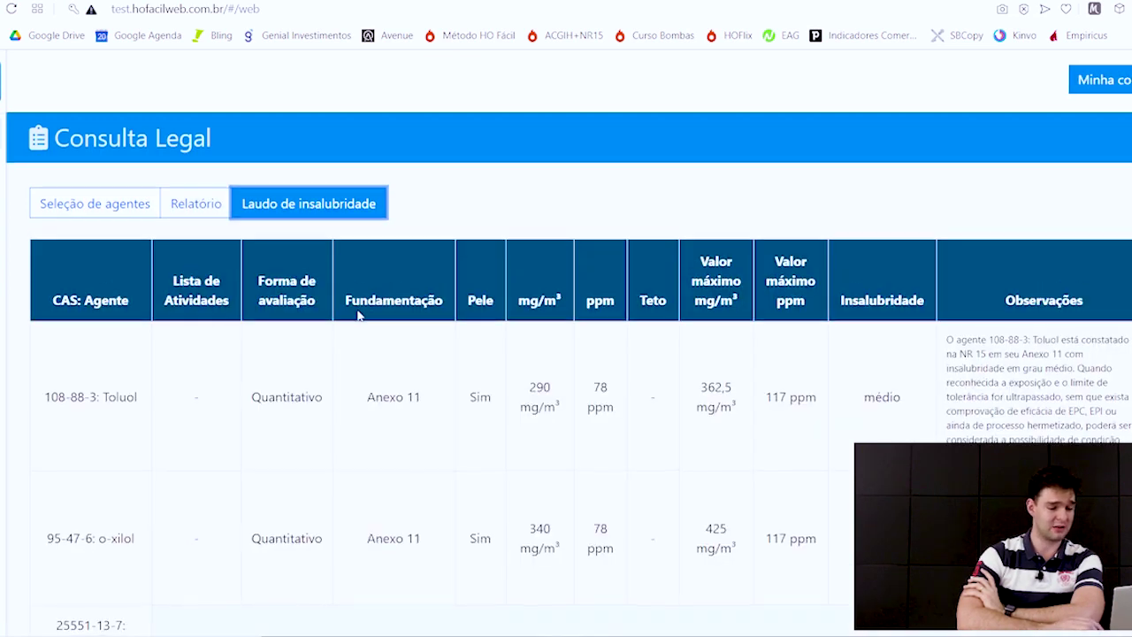
{"action": "scroll", "coordinate": [358, 316], "scroll_direction": "down", "scroll_amount": 1}
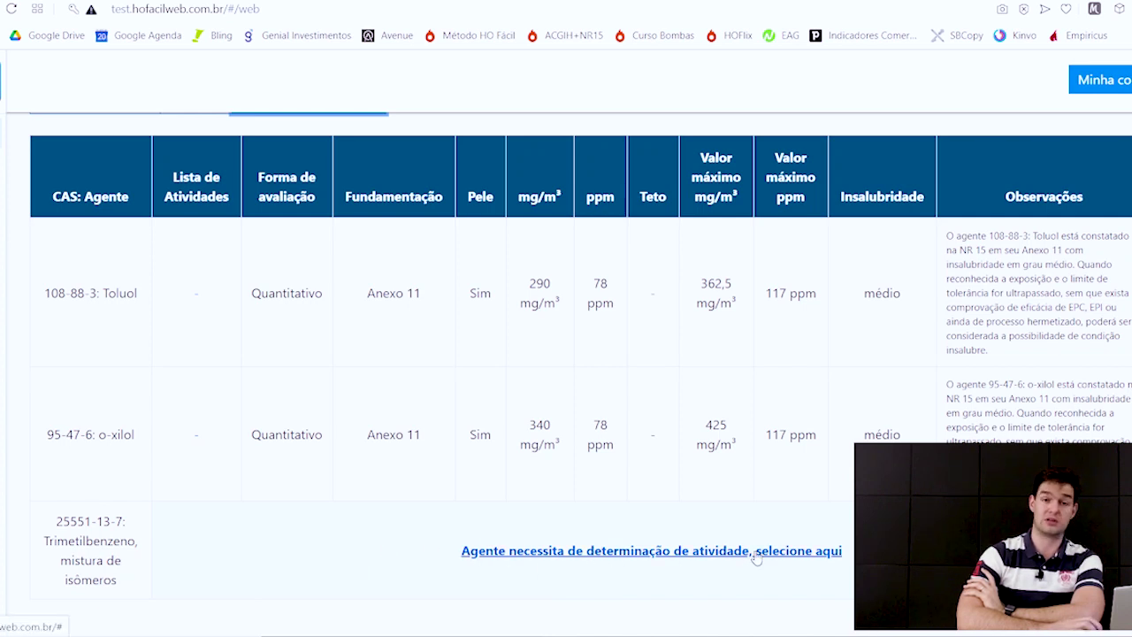
{"action": "left_click", "coordinate": [480, 552]}
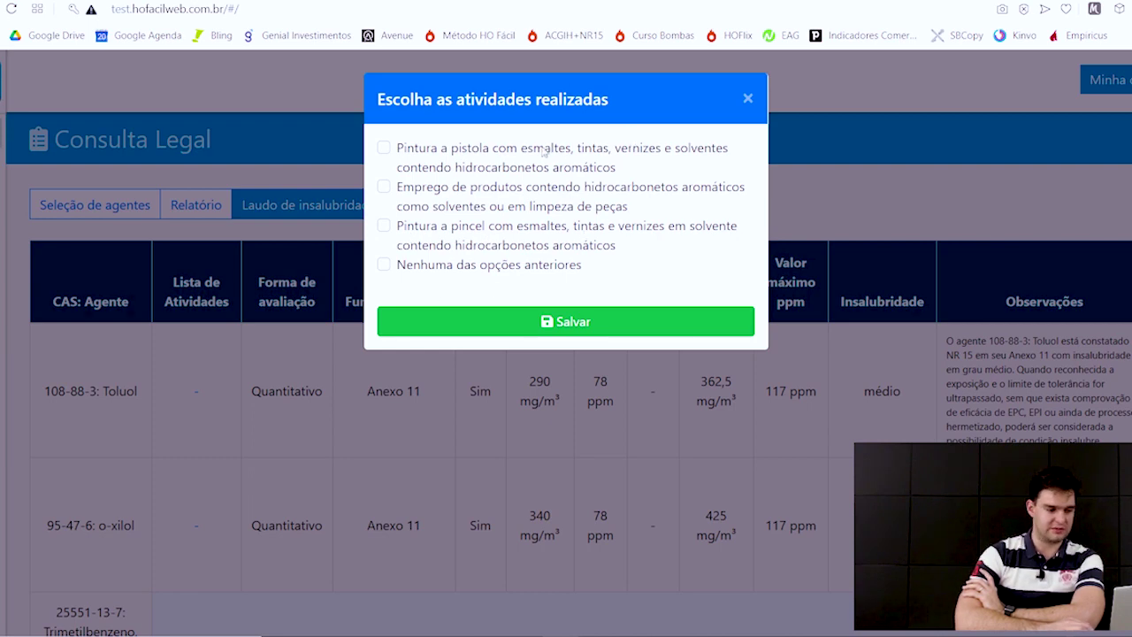
{"action": "left_click", "coordinate": [455, 228]}
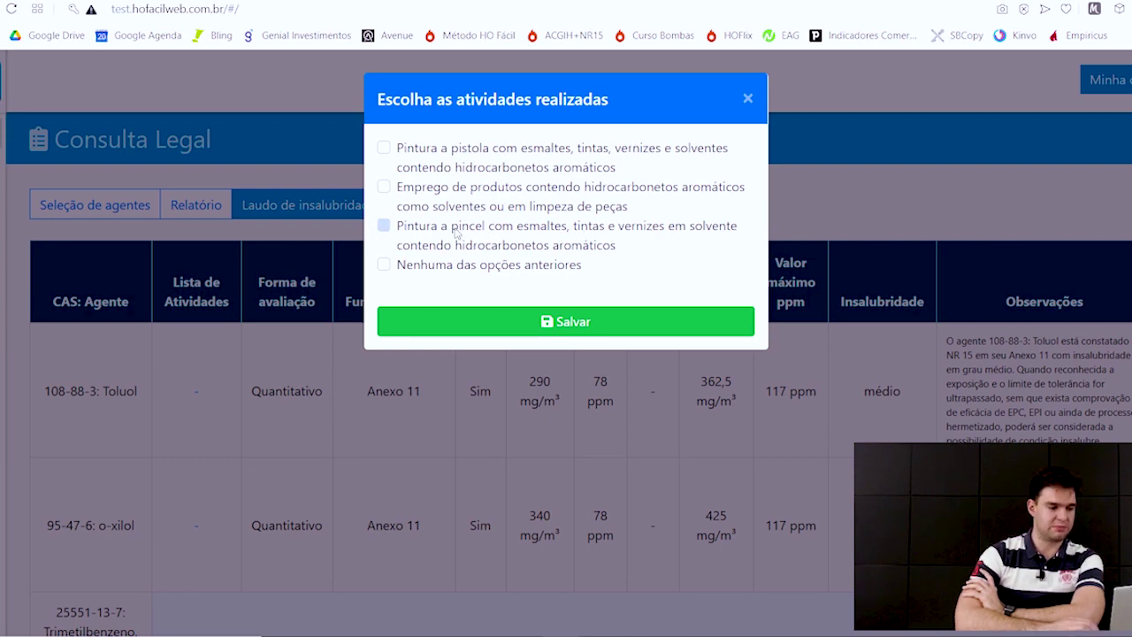
{"action": "left_click", "coordinate": [487, 322]}
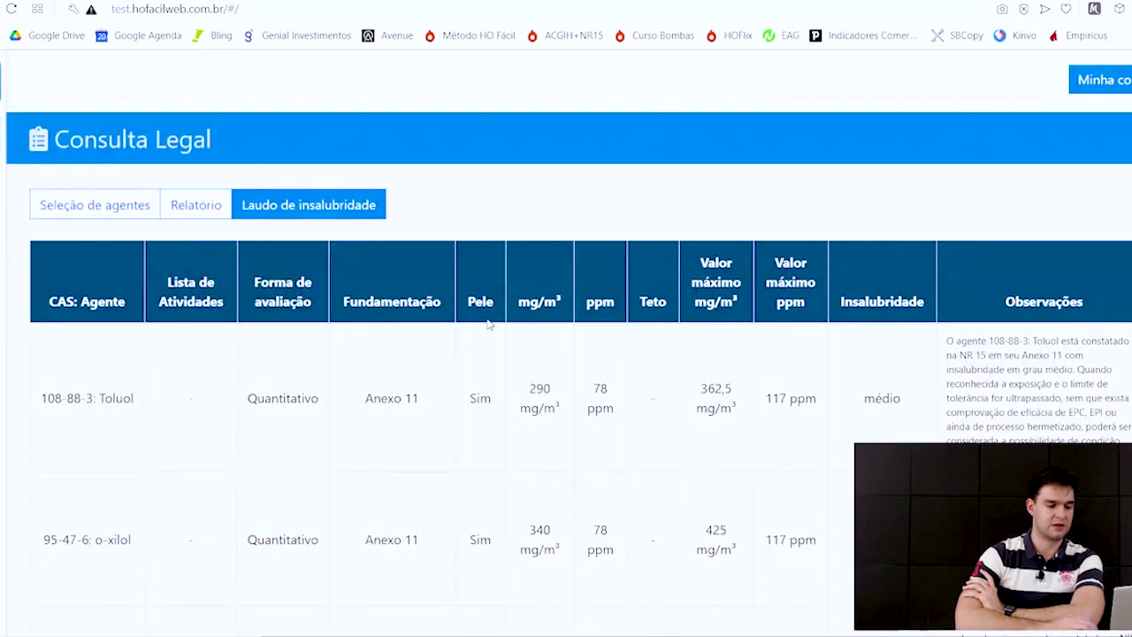
{"action": "scroll", "coordinate": [488, 323], "scroll_direction": "down", "scroll_amount": 2}
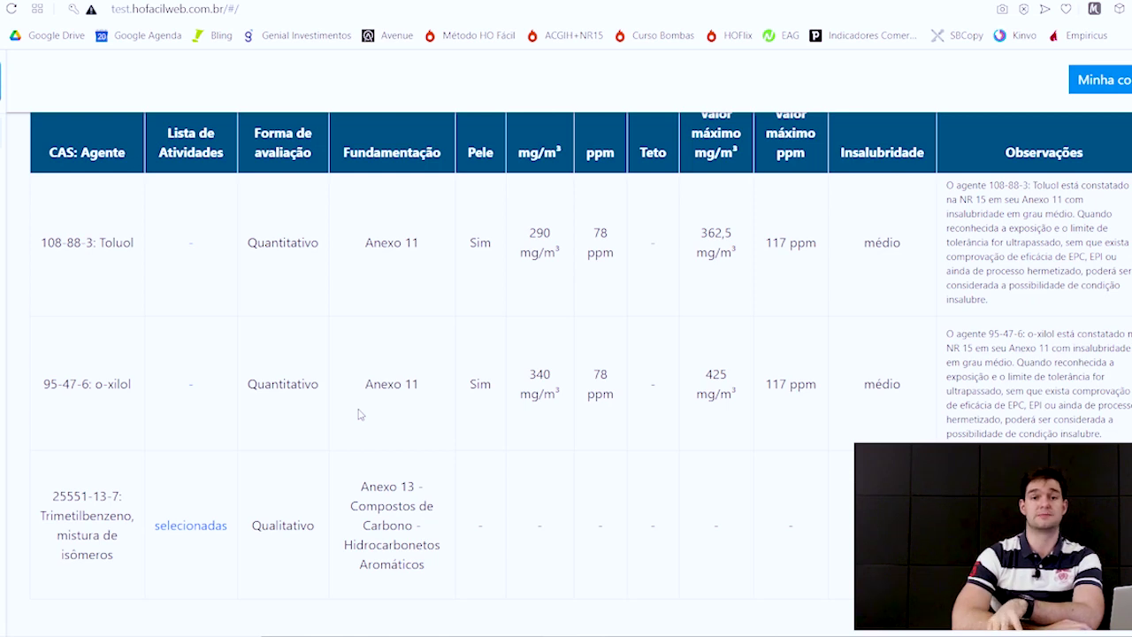
{"action": "scroll", "coordinate": [358, 413], "scroll_direction": "up", "scroll_amount": 2}
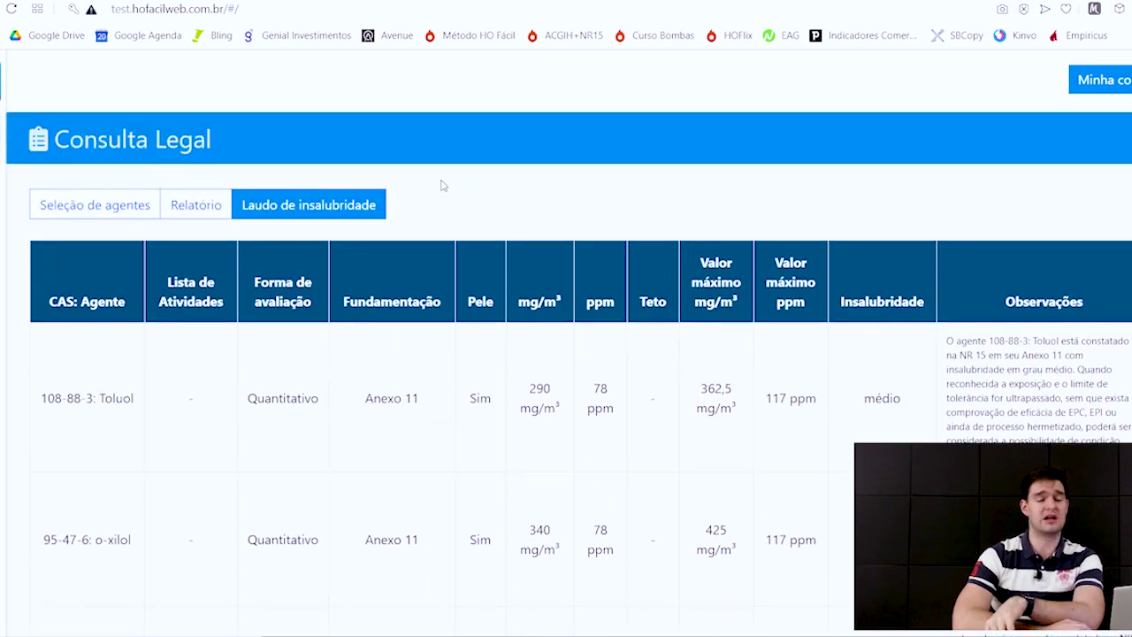